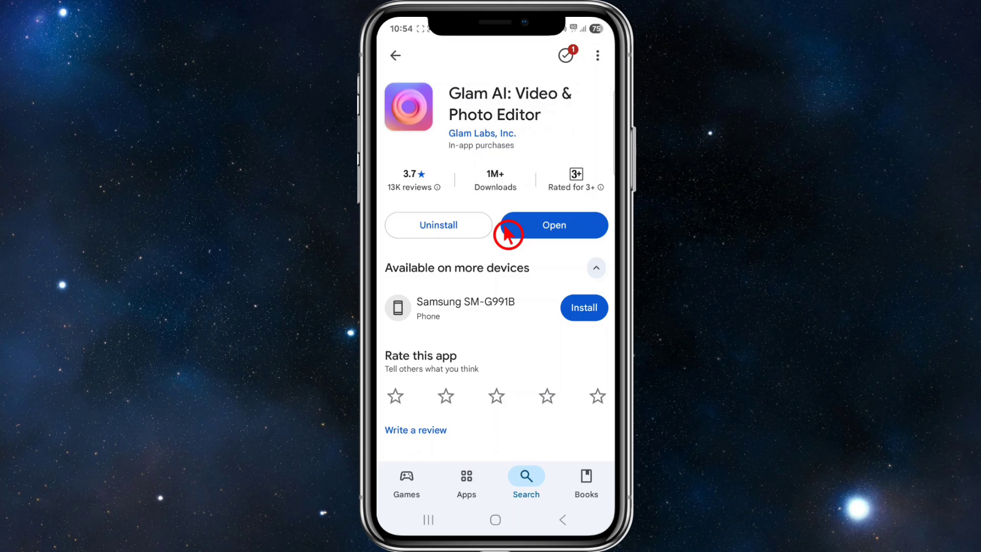
Step: Launch the installed Glam AI app and answer its notification permission prompt
scroll(508, 234, "down", 2)
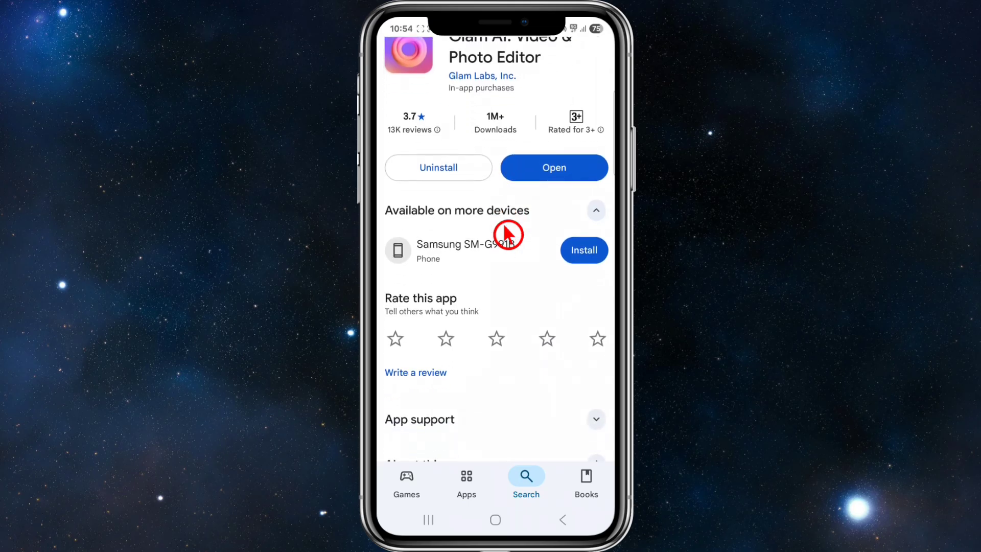
scroll(508, 234, "down", 1)
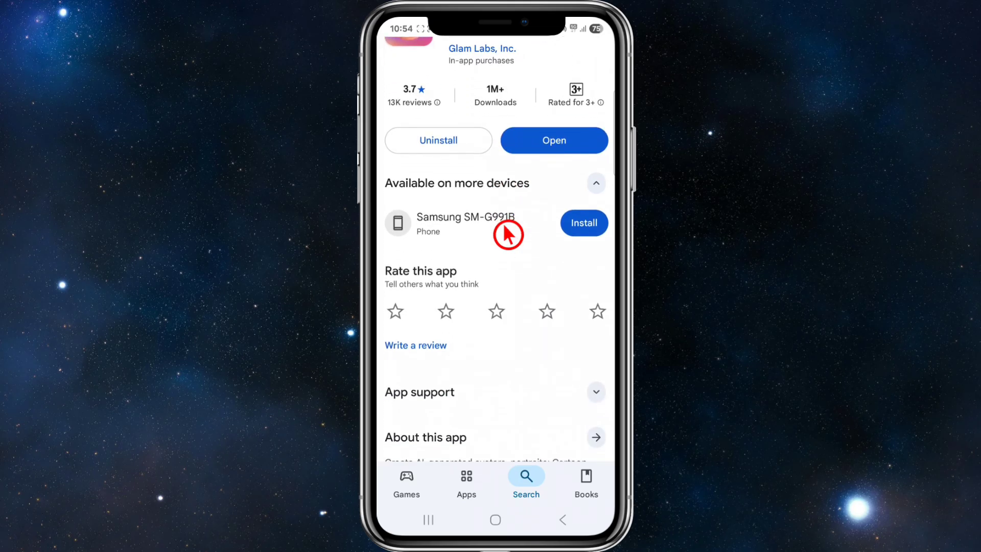
scroll(507, 234, "down", 2)
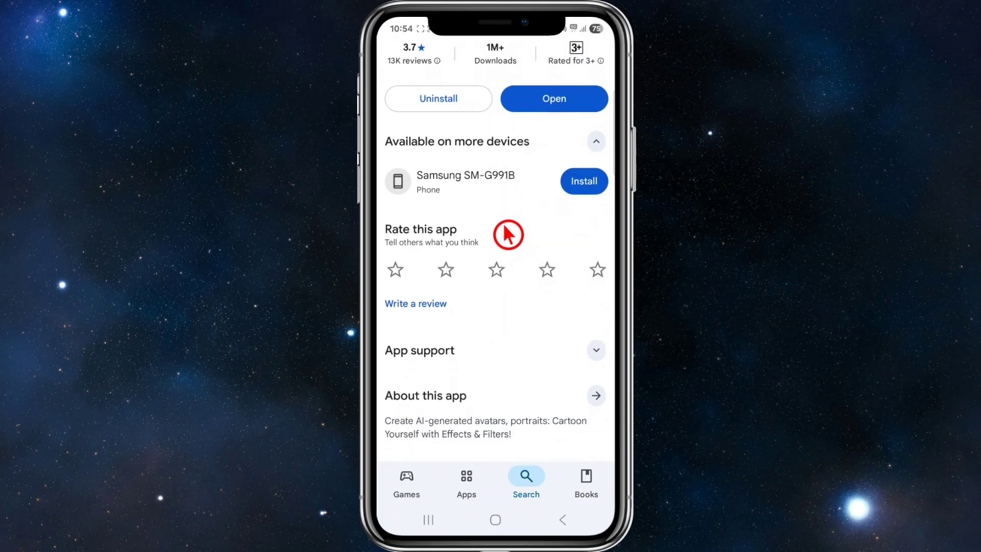
scroll(508, 235, "down", 6)
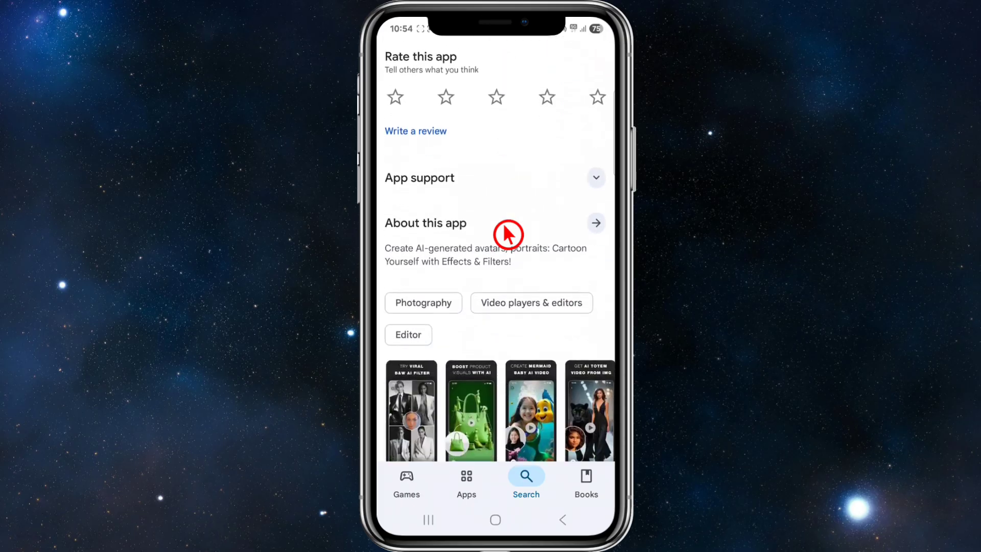
scroll(508, 234, "down", 2)
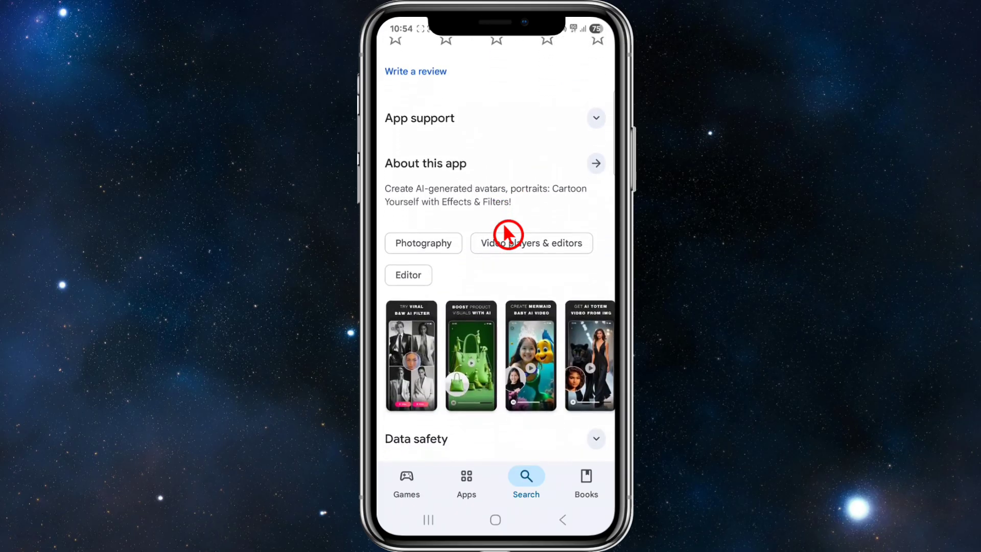
scroll(508, 234, "down", 4)
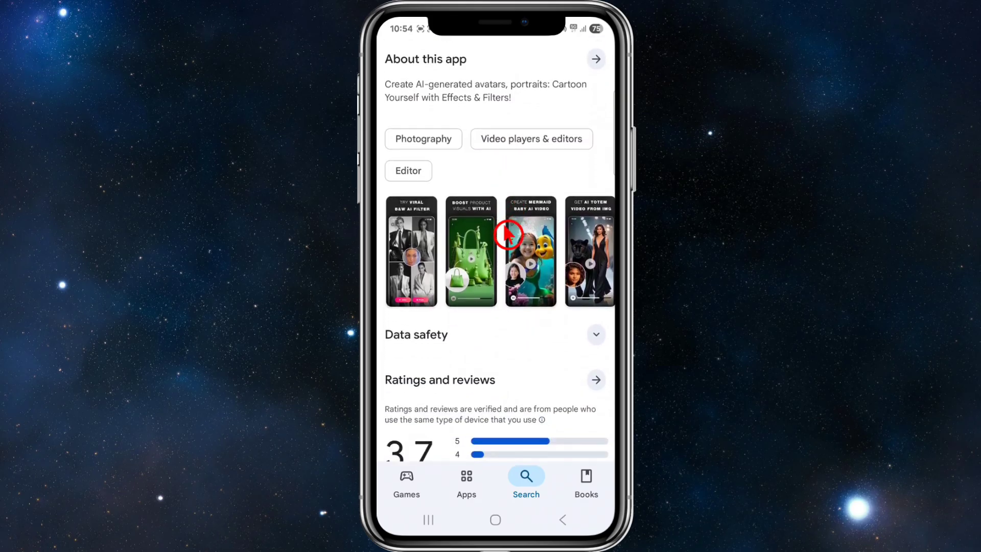
scroll(508, 234, "down", 4)
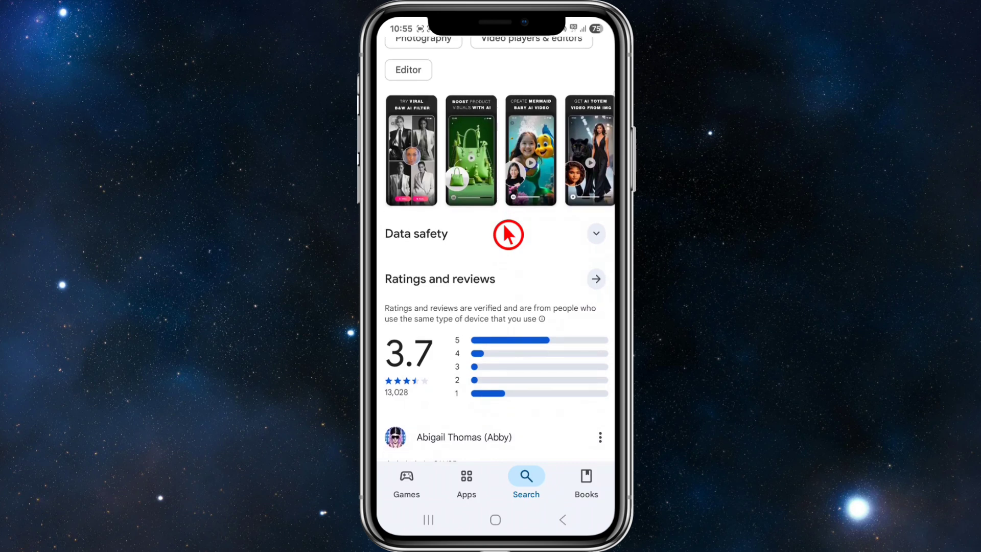
scroll(508, 234, "down", 1)
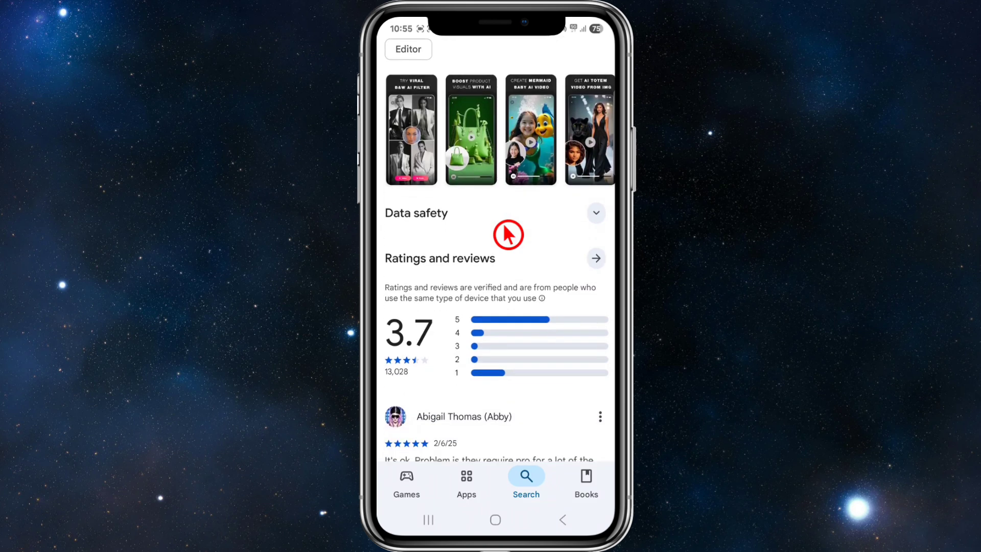
scroll(507, 234, "up", 15)
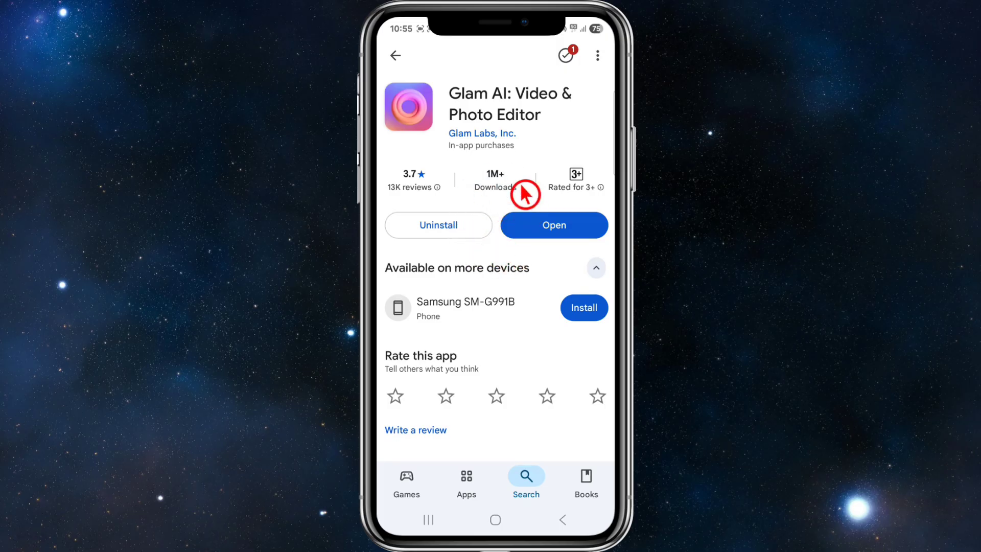
left_click(547, 238)
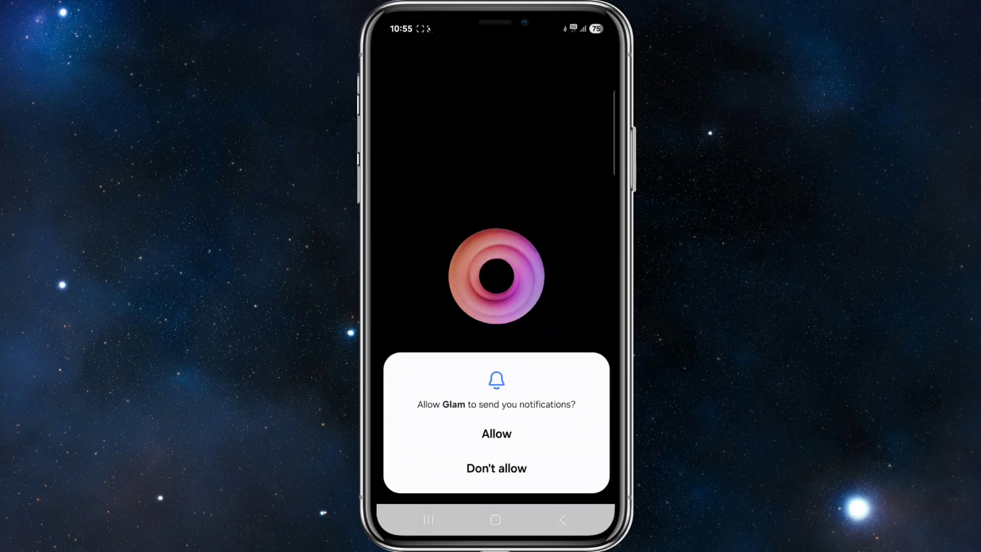
left_click(547, 245)
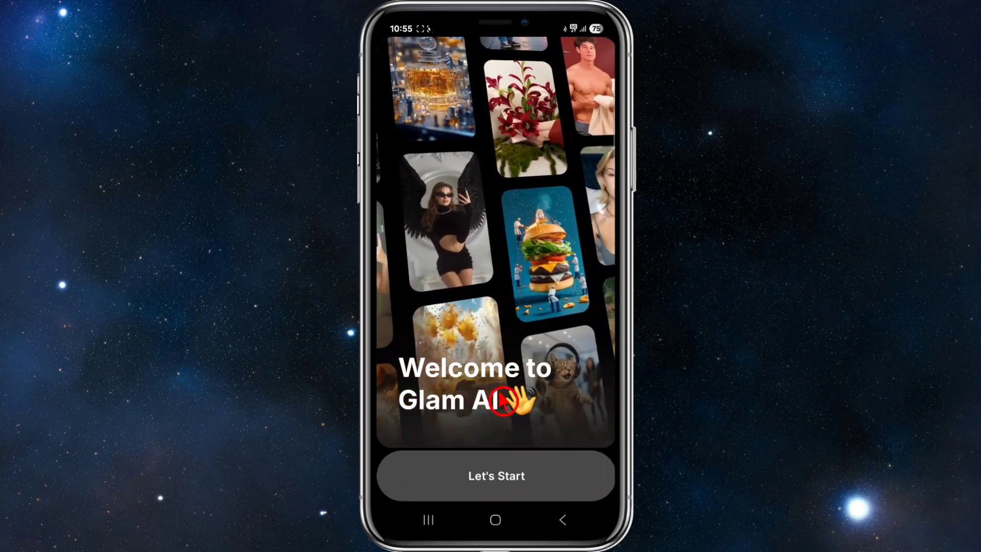
Step: Complete onboarding choosing Male and Art Branding, continuing through the intro pages
left_click(549, 472)
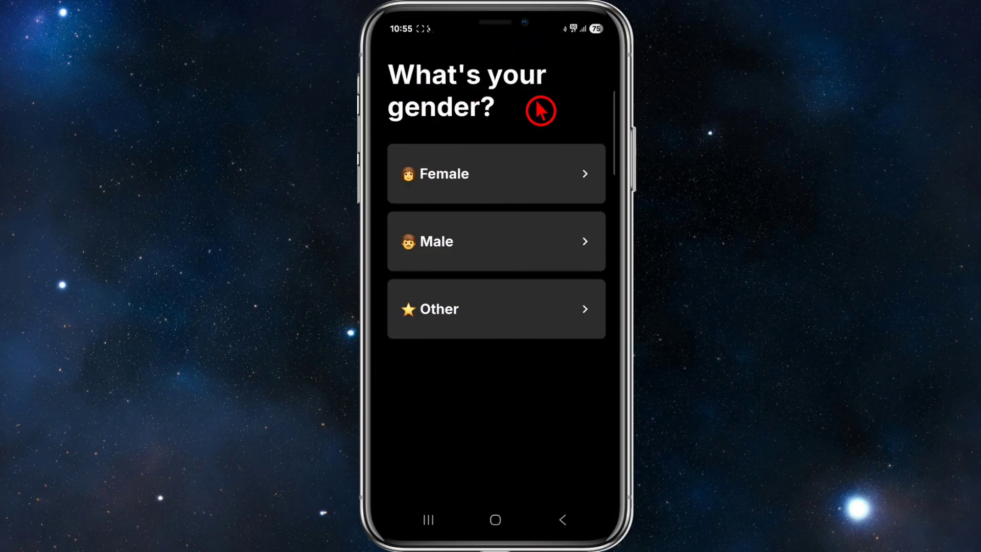
left_click(530, 260)
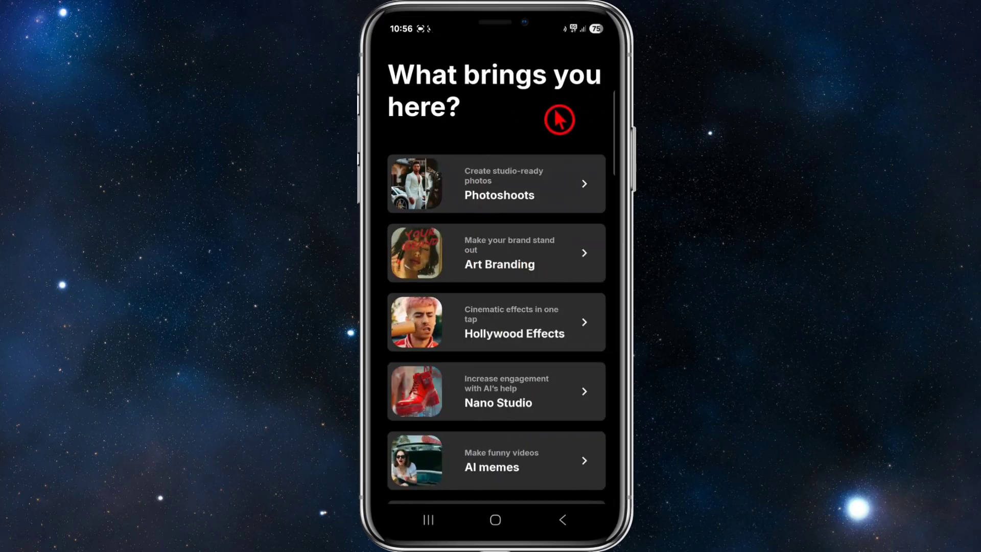
scroll(499, 317, "down", 5)
scroll(499, 318, "up", 5)
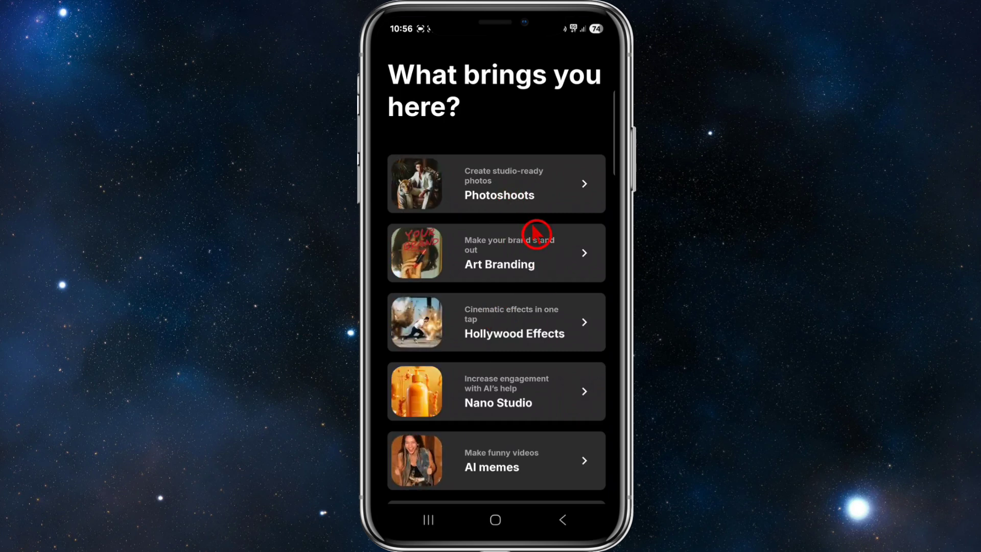
left_click(529, 277)
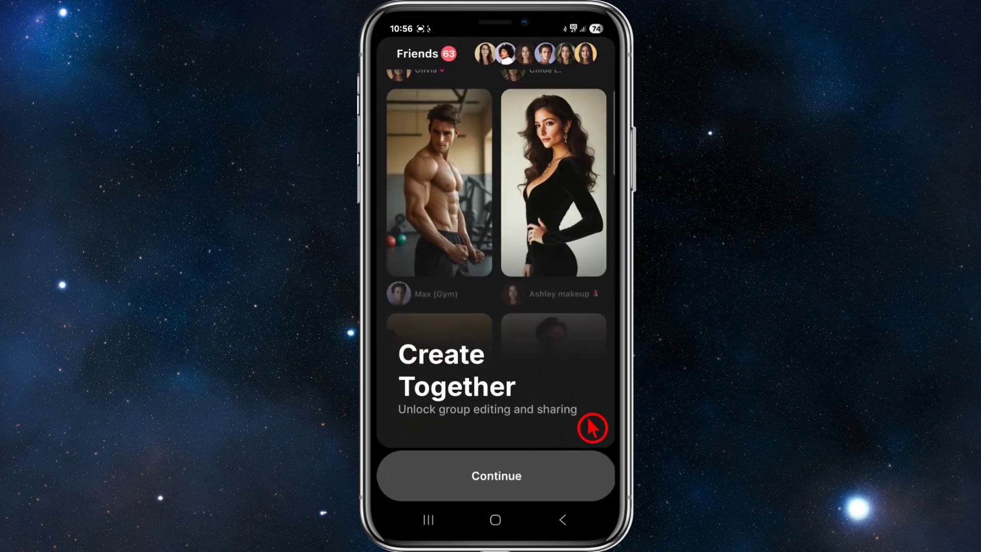
left_click(531, 483)
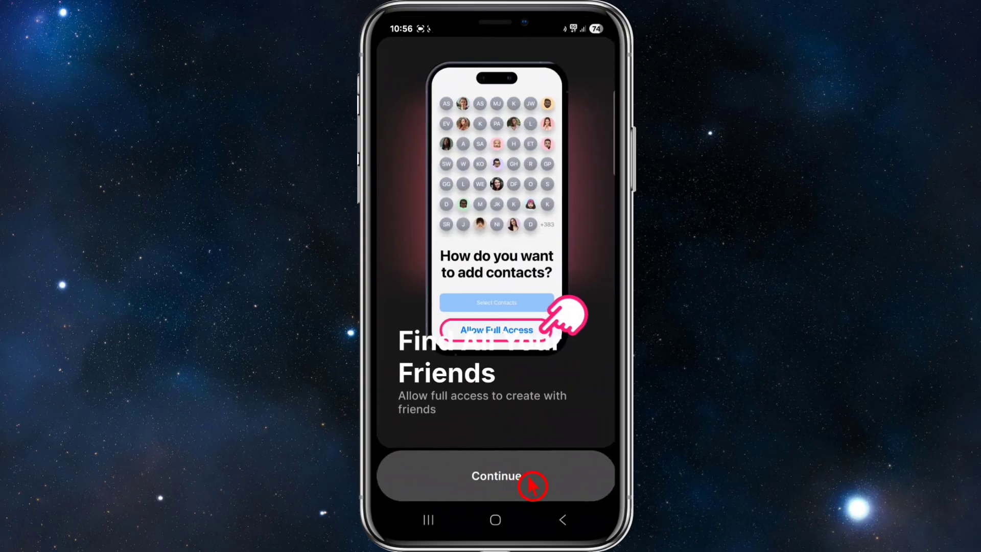
left_click(532, 485)
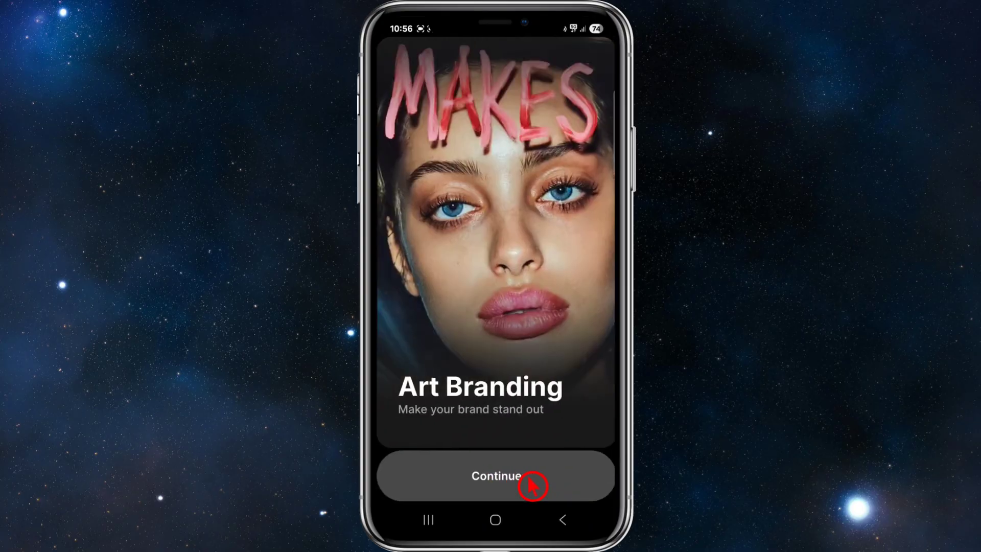
left_click(545, 473)
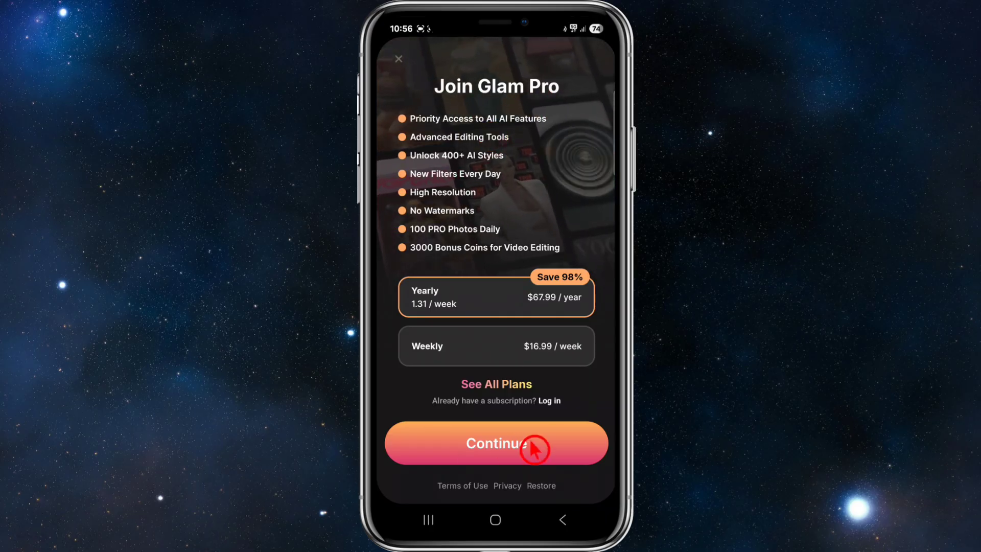
Step: Close the Join Glam Pro paywall and Lucky Gift offer, rejecting the 35% discount
left_click(401, 98)
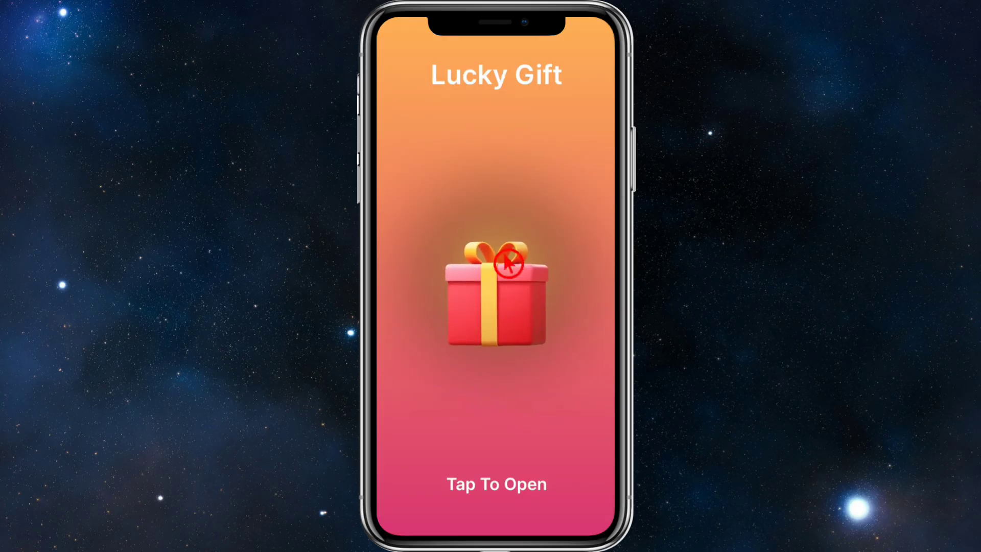
left_click(513, 339)
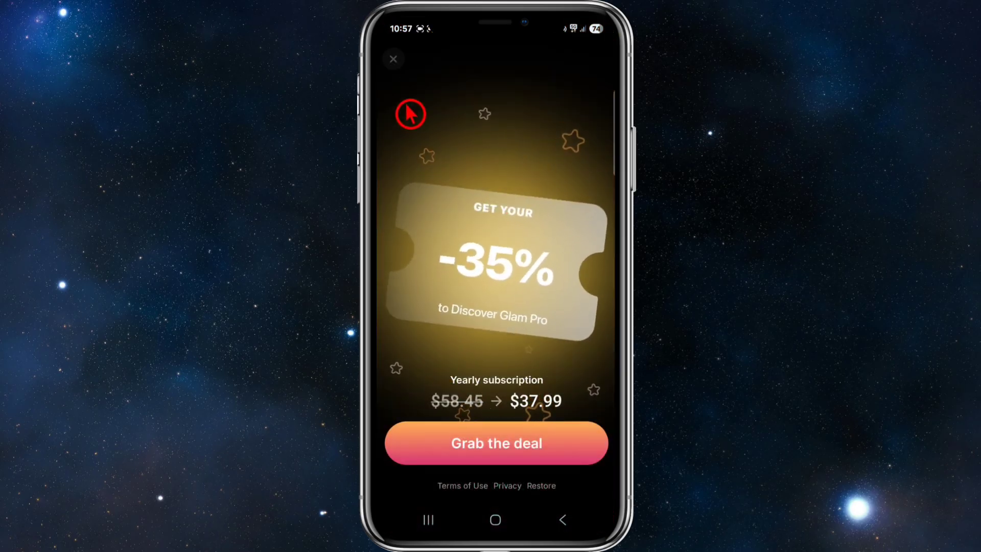
left_click(410, 77)
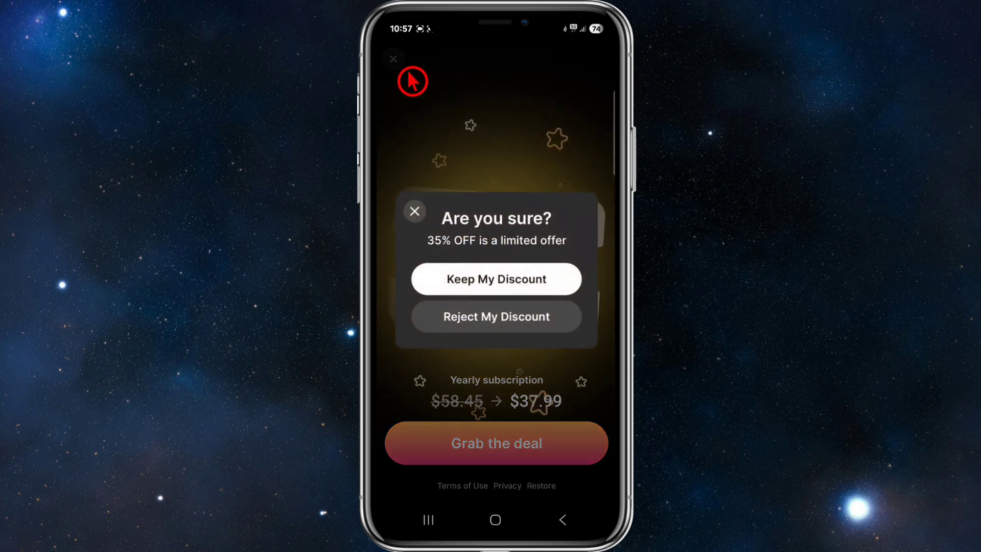
left_click(530, 338)
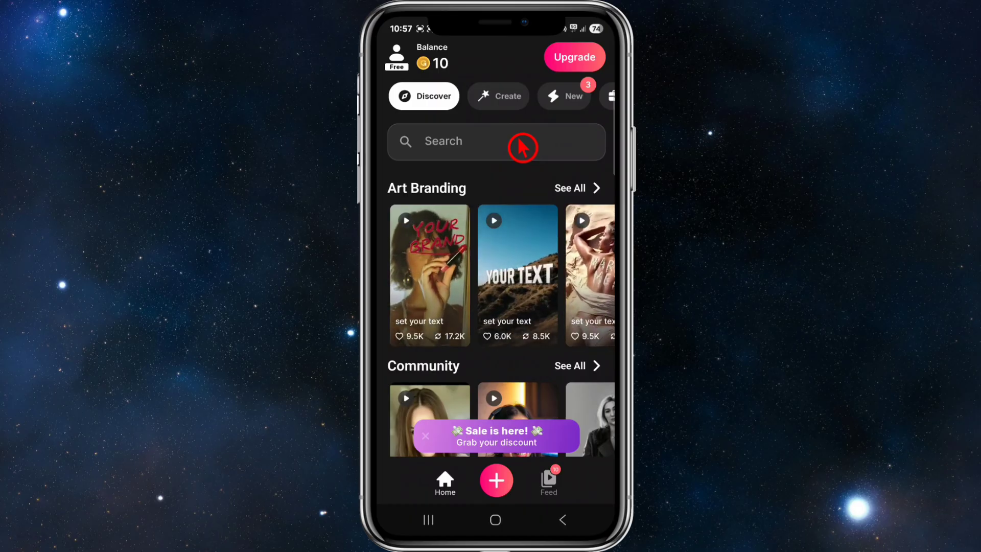
Step: Start a new creation and pick the portrait photo from the Photos picker
left_click(506, 481)
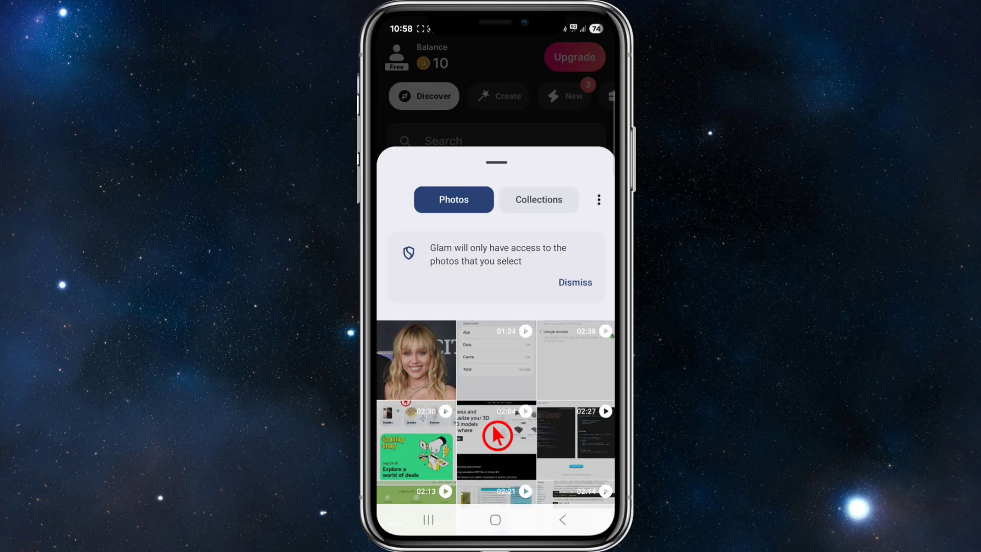
left_click(440, 386)
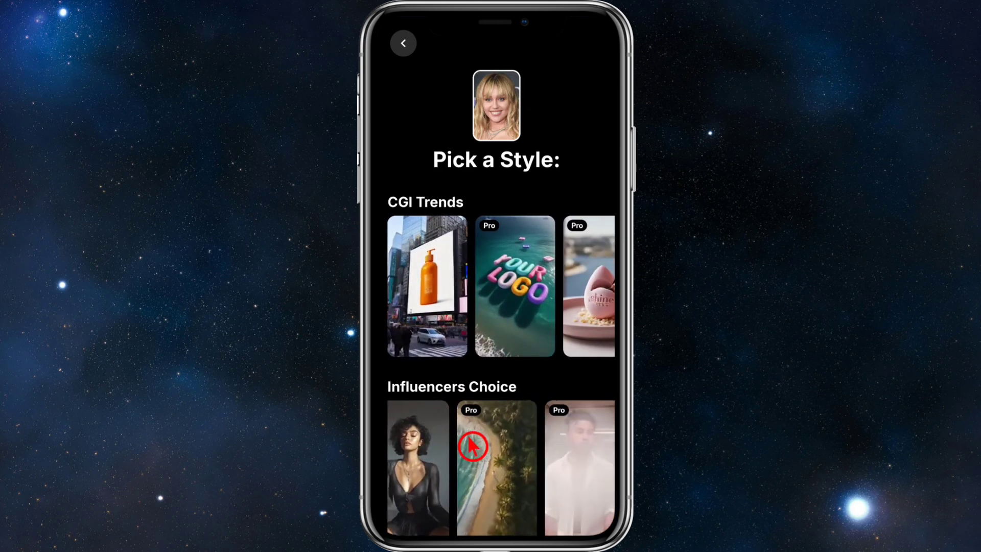
Step: Browse the styles, dismiss the Glam Pro paywall, and choose Glitter CEO under Action Figures
scroll(472, 446, "down", 12)
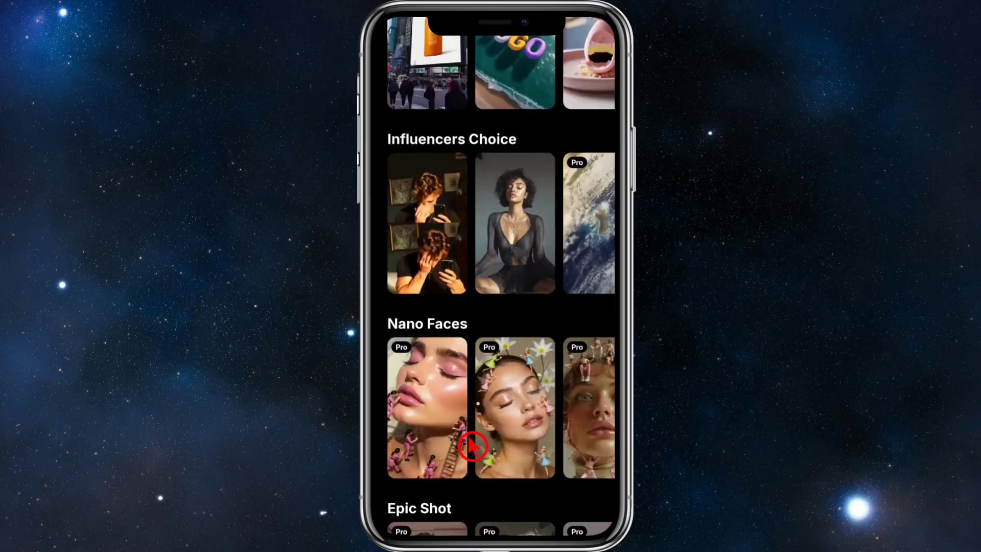
scroll(473, 447, "down", 2)
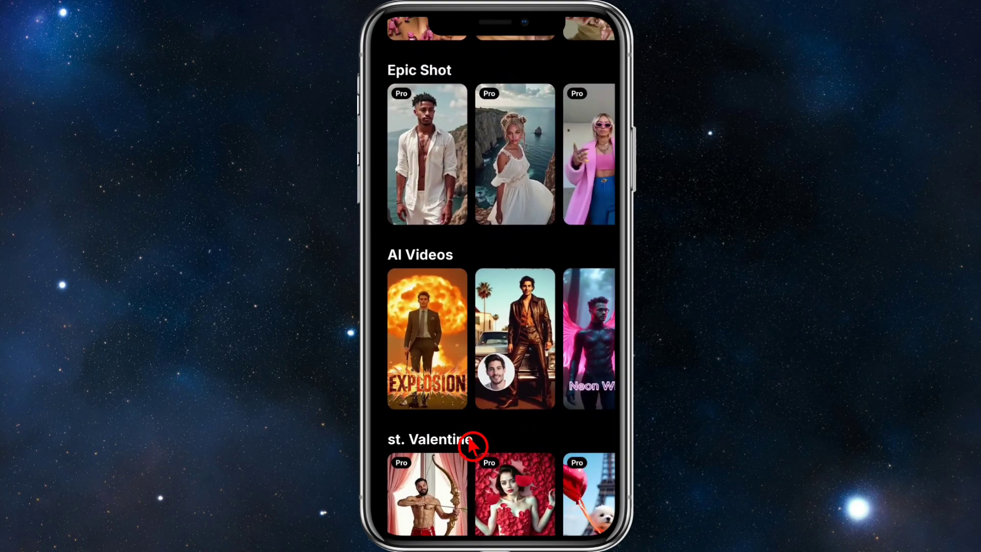
scroll(473, 446, "up", 2)
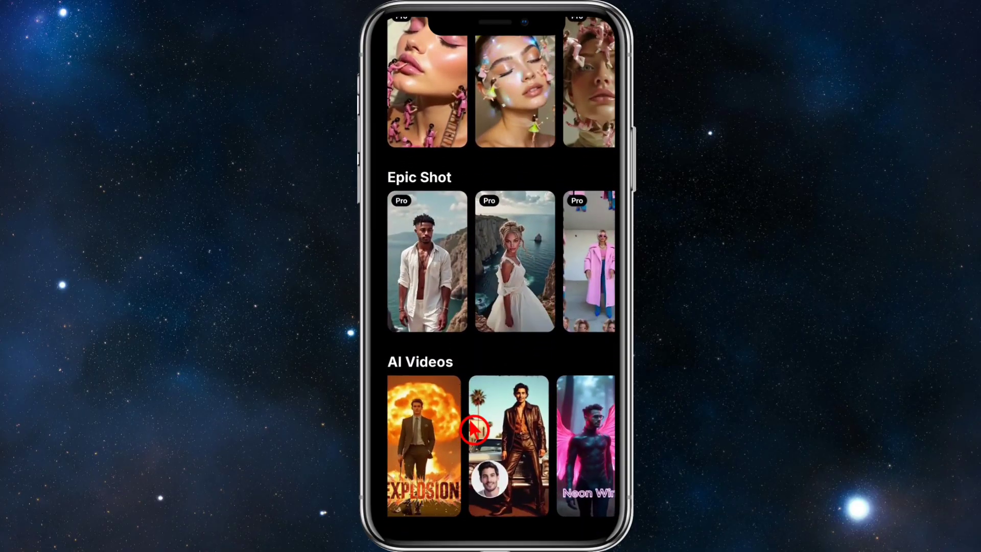
left_click(506, 462)
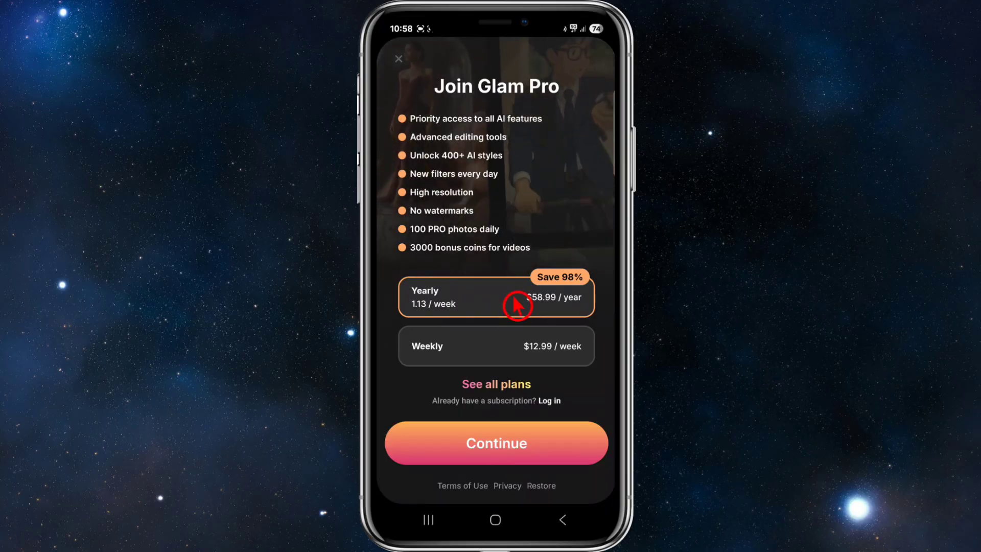
key("Escape")
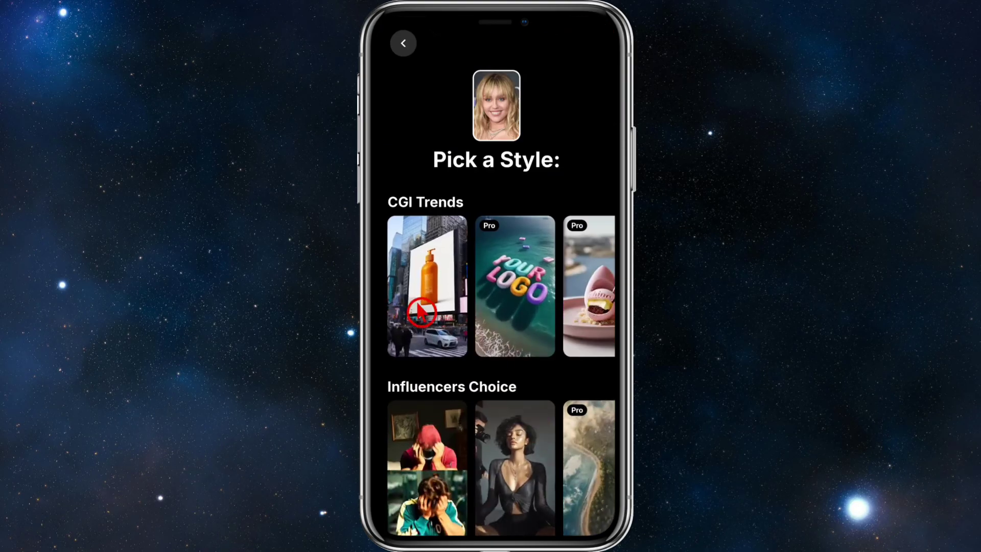
left_click(421, 311)
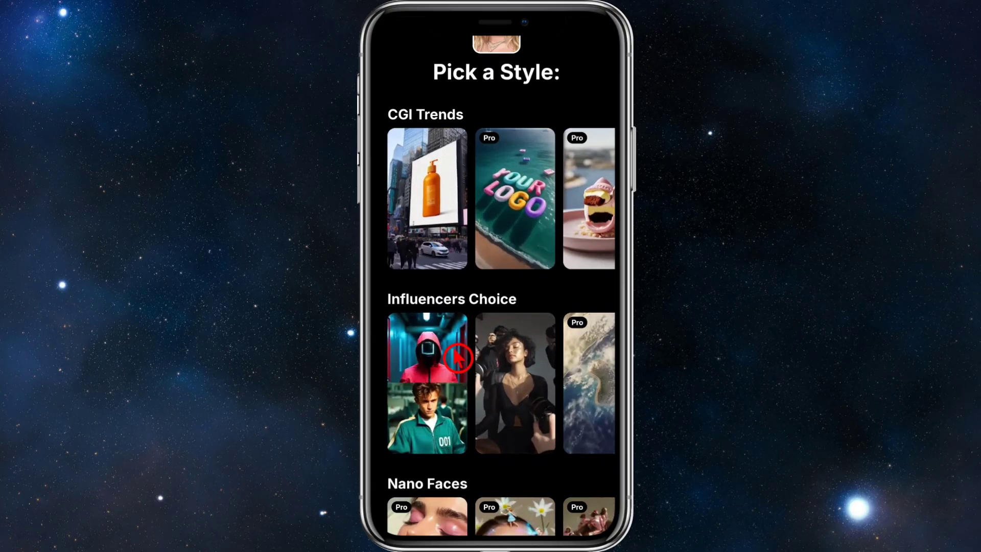
scroll(450, 360, "down", 4)
scroll(457, 358, "down", 12)
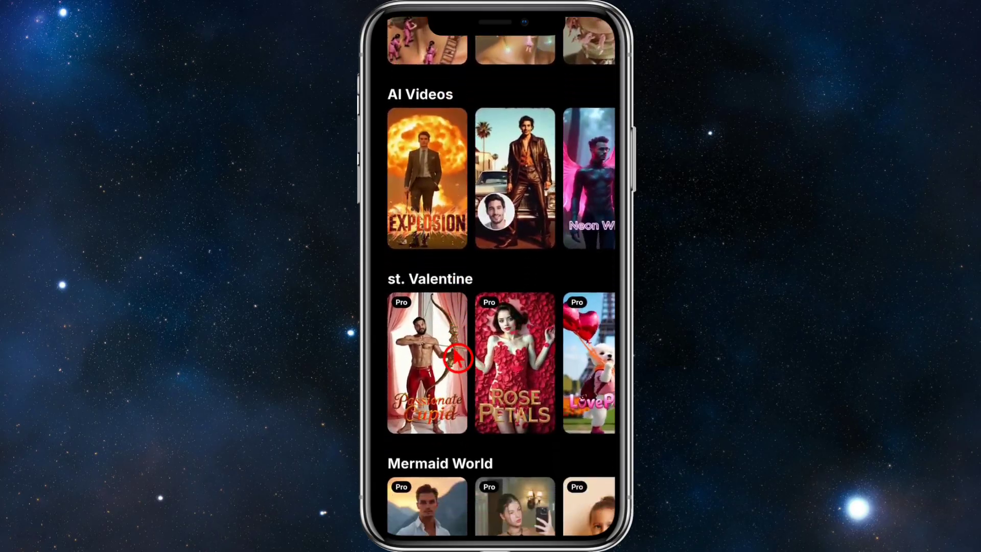
scroll(457, 358, "down", 3)
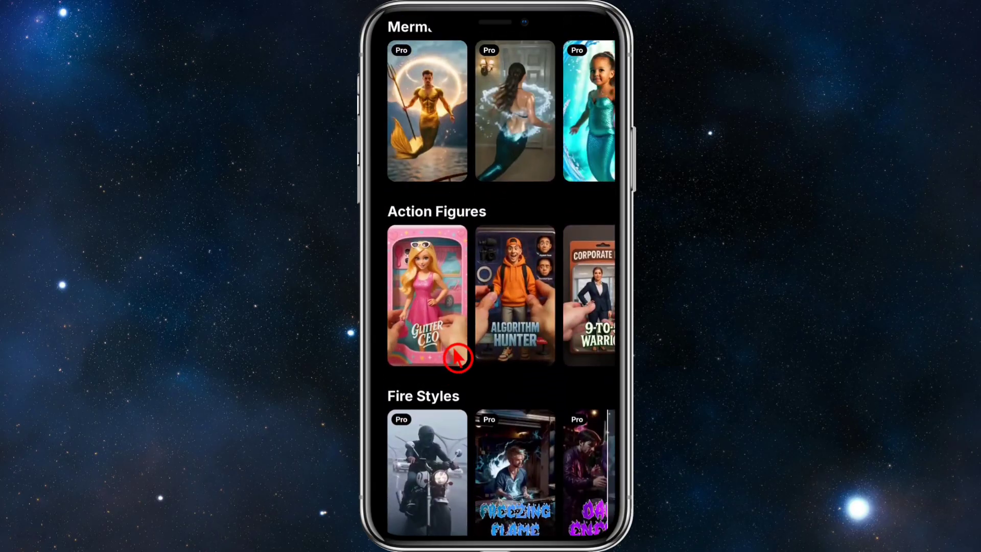
left_click(457, 358)
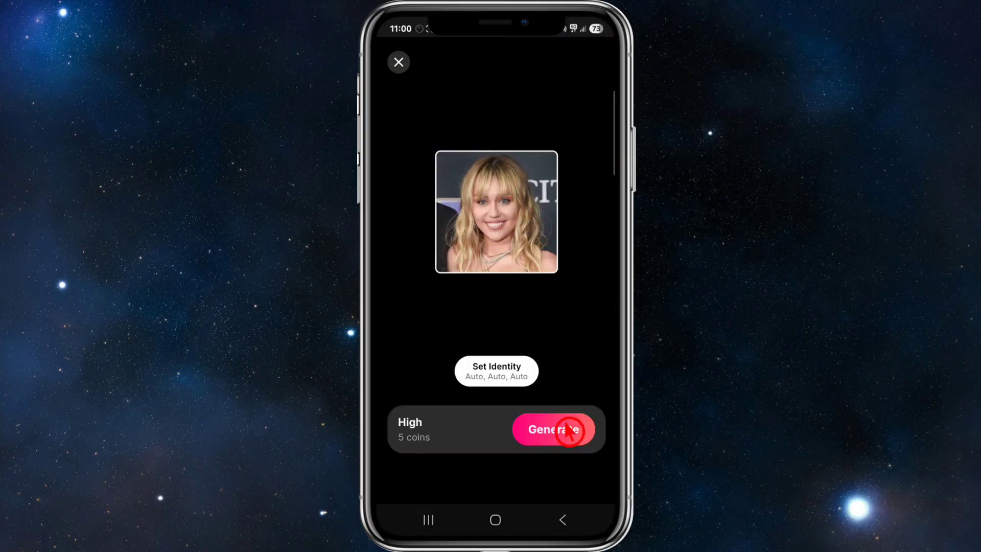
Step: Generate the Glitter CEO action figure image at High quality for 5 coins
left_click(542, 443)
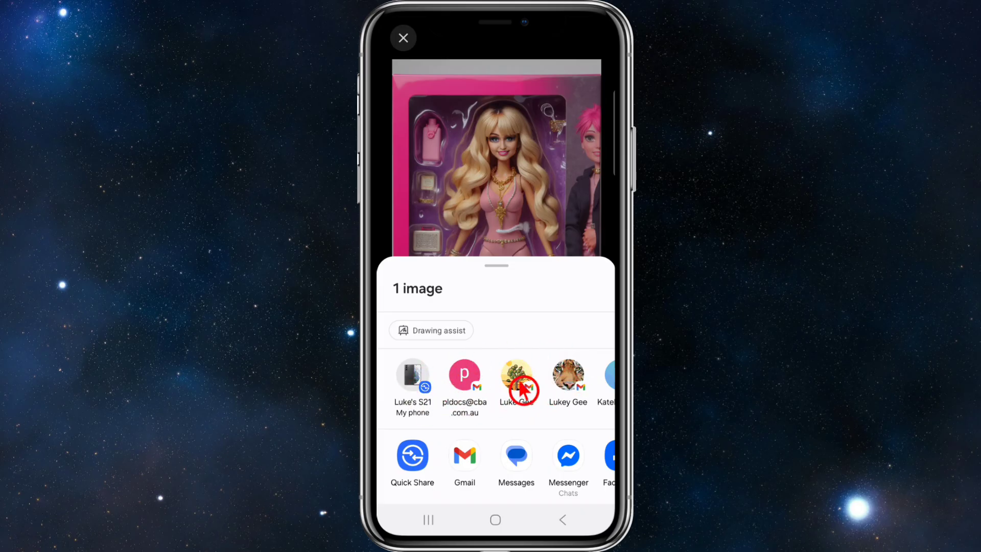
Step: Close the generated result and return to the home screen
left_click(489, 221)
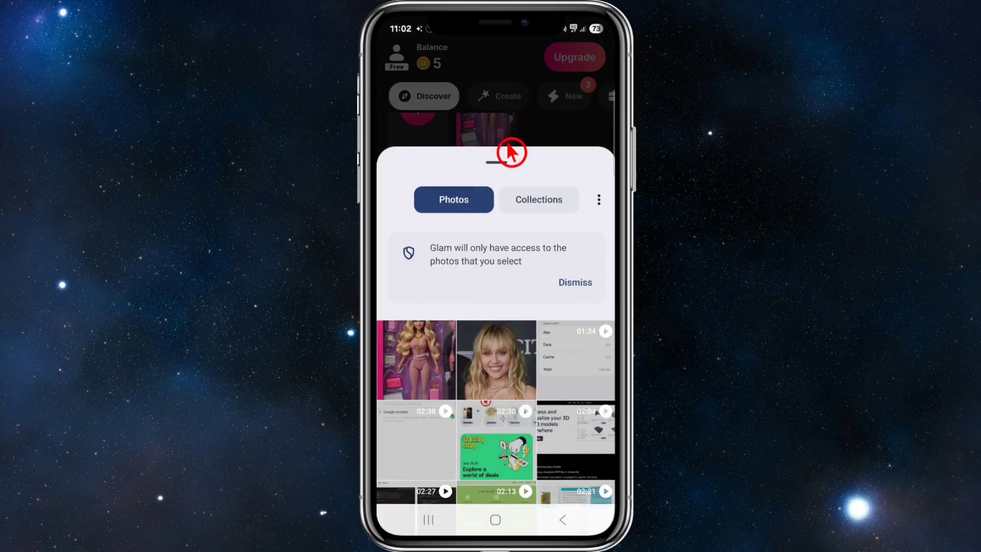
Step: Dismiss the photo picker, browse the community video Feed, then return to Home
right_click(506, 190)
left_click(523, 497)
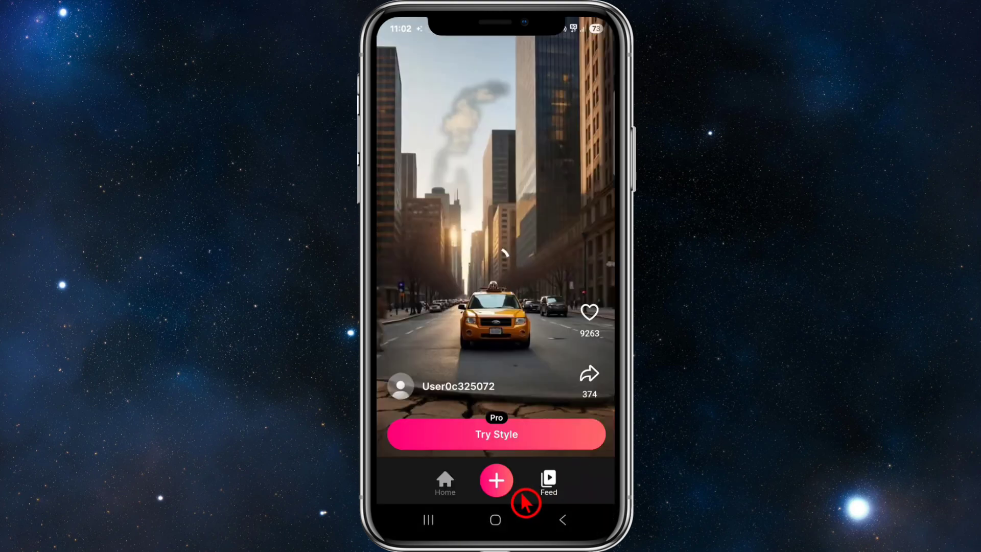
scroll(488, 352, "down", 2)
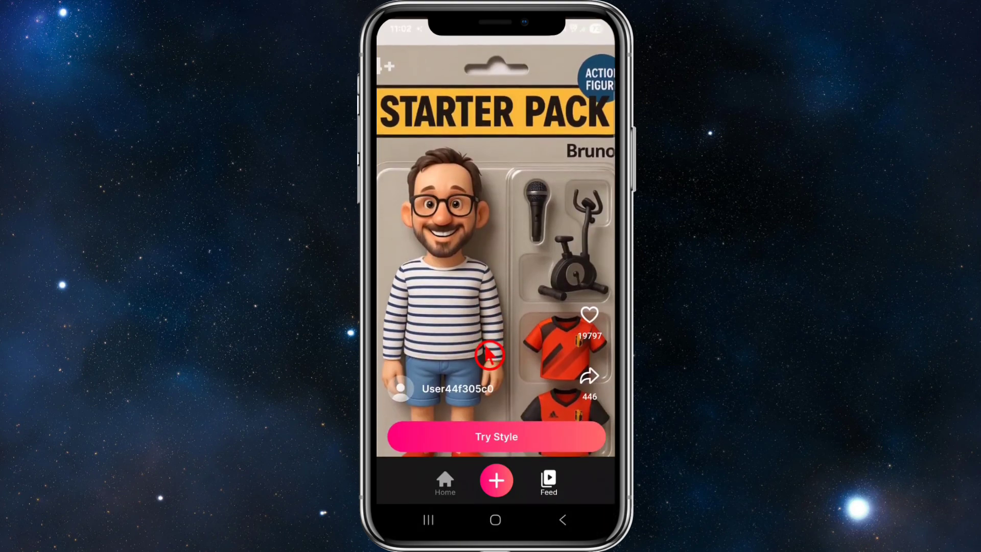
scroll(488, 354, "down", 3)
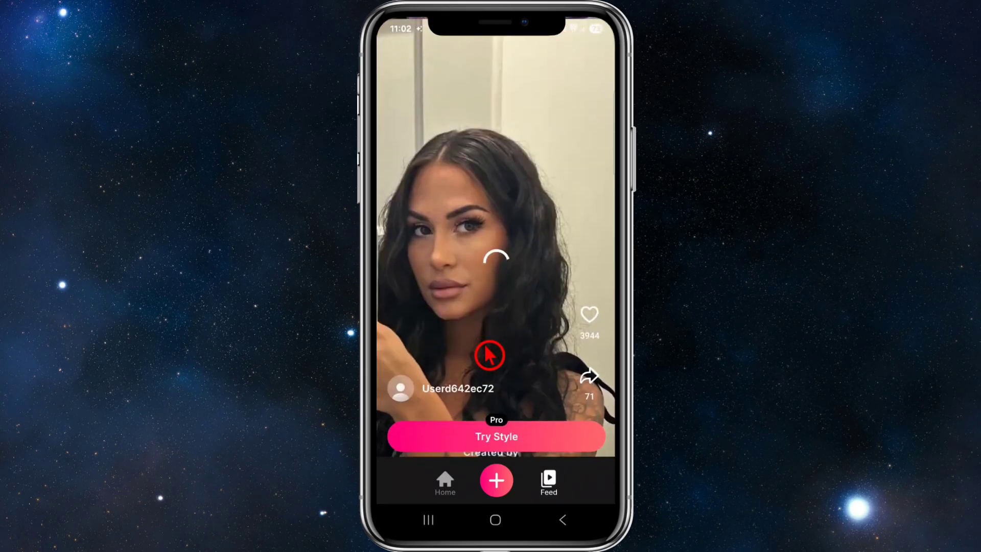
scroll(489, 354, "down", 2)
scroll(488, 353, "up", 1)
scroll(488, 354, "up", 1)
key("Escape")
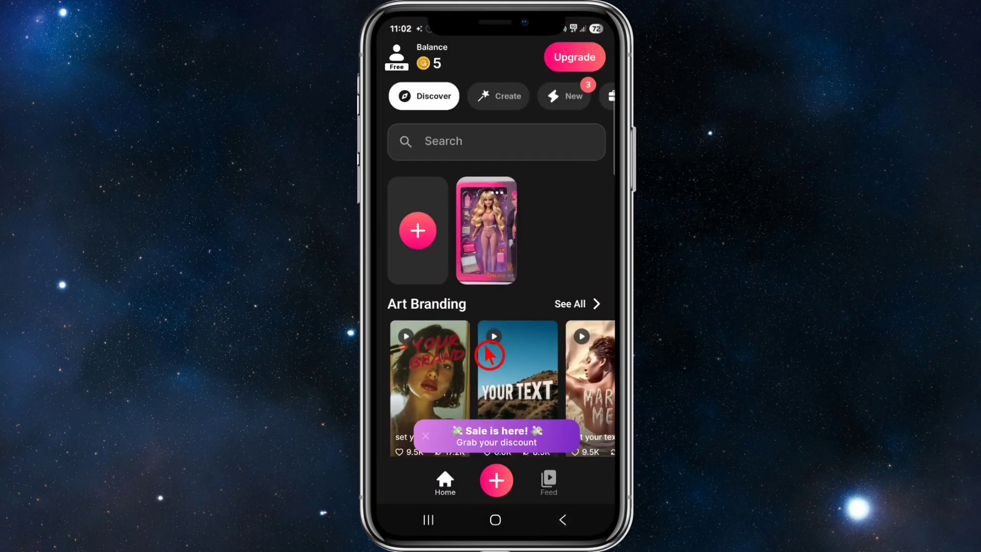